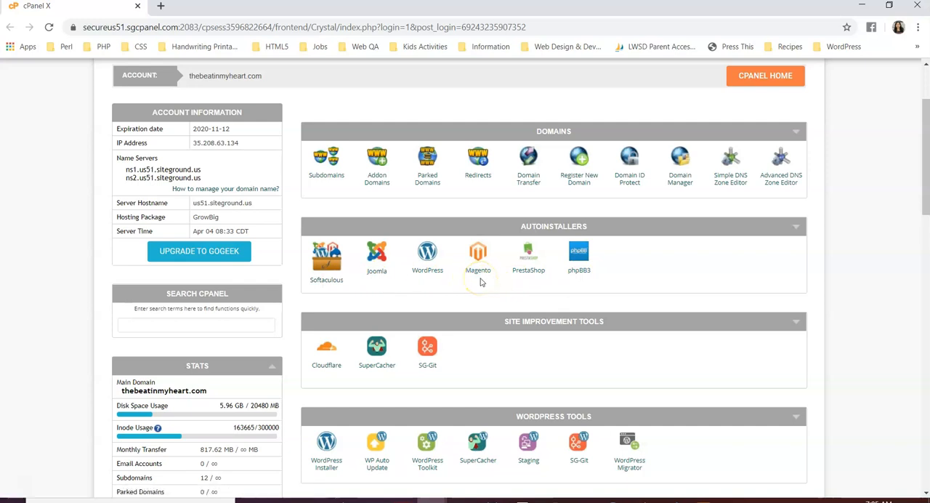
Open the WordPress autoinstaller and start a new WordPress installation.
{"action": "left_click", "coordinate": [428, 263]}
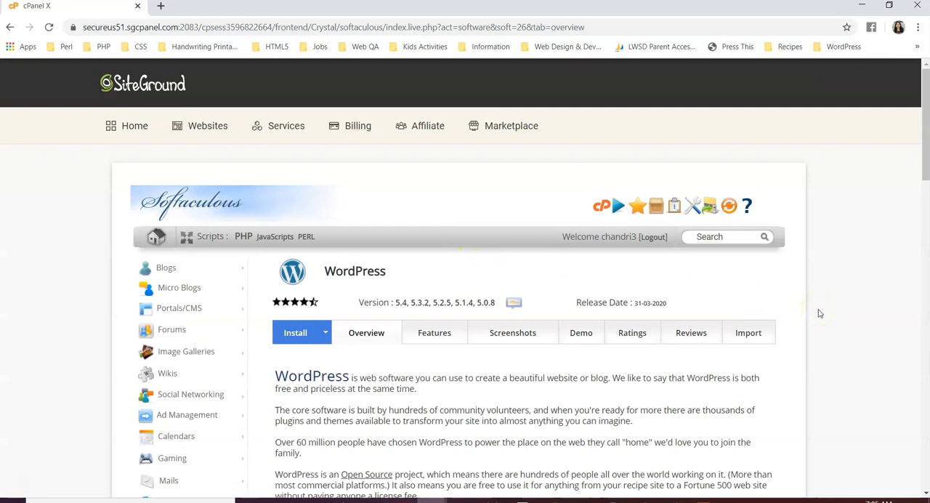
{"action": "scroll", "coordinate": [820, 313], "scroll_direction": "down", "scroll_amount": 3}
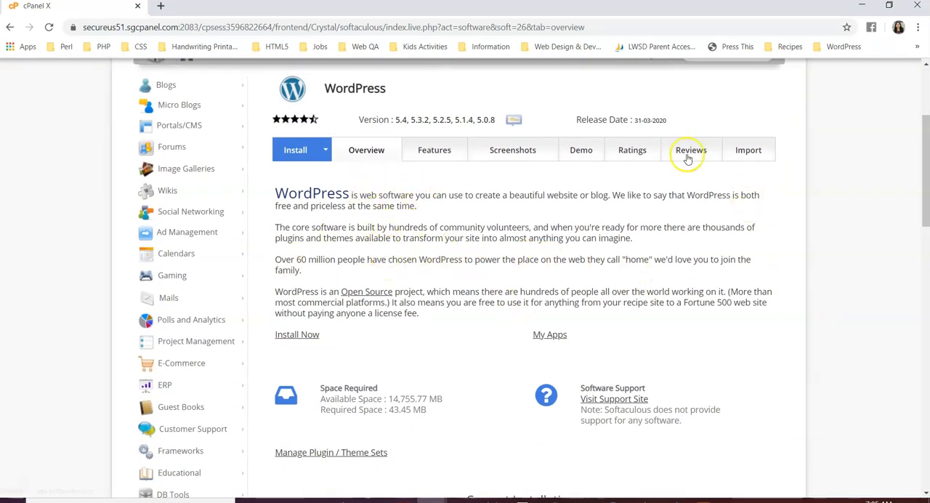
{"action": "scroll", "coordinate": [455, 363], "scroll_direction": "down", "scroll_amount": 1}
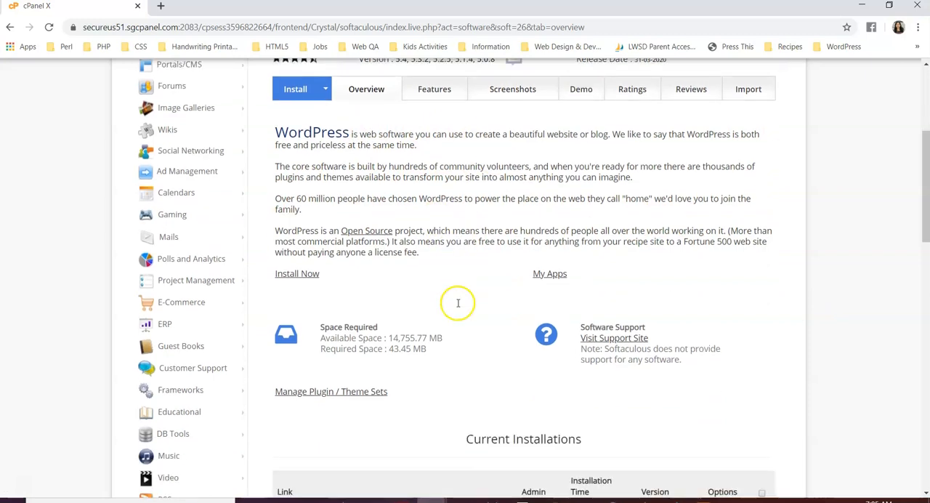
{"action": "left_click", "coordinate": [304, 275]}
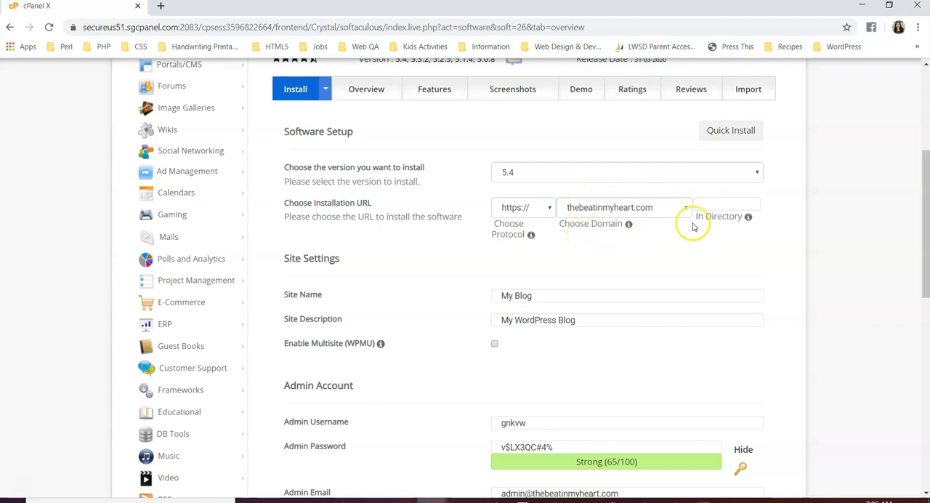
Set the installation directory under the thebeatinmyheart.com domain to wpdemo.
{"action": "left_click", "coordinate": [713, 204]}
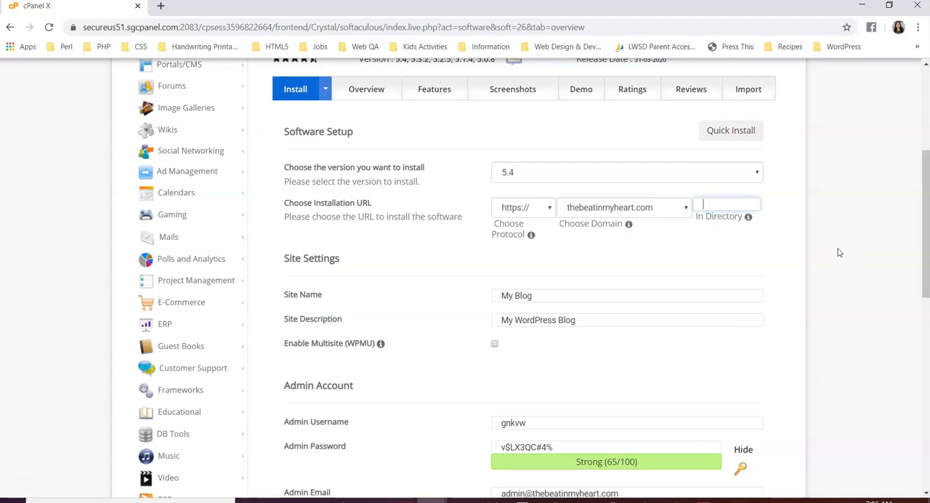
{"action": "type", "text": "wpdemo"}
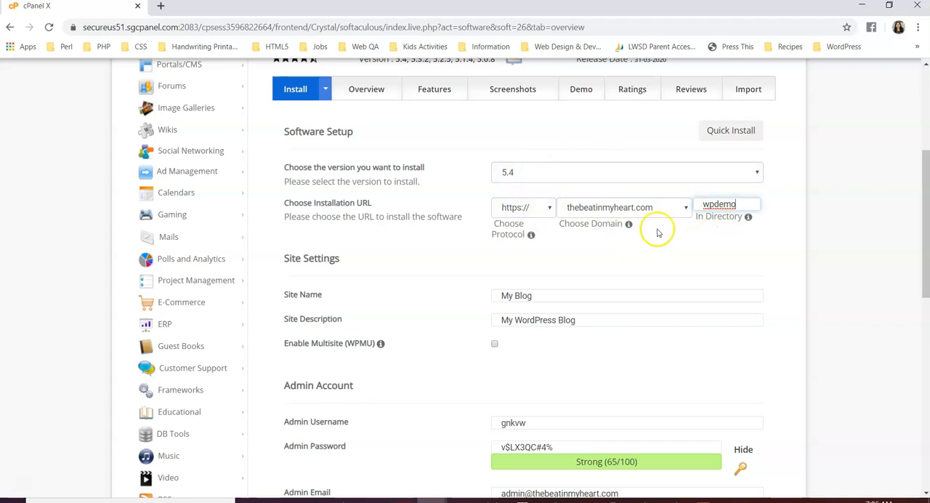
Change the site name in the site settings to "WordPress Demo Site".
{"action": "scroll", "coordinate": [849, 287], "scroll_direction": "down", "scroll_amount": 3}
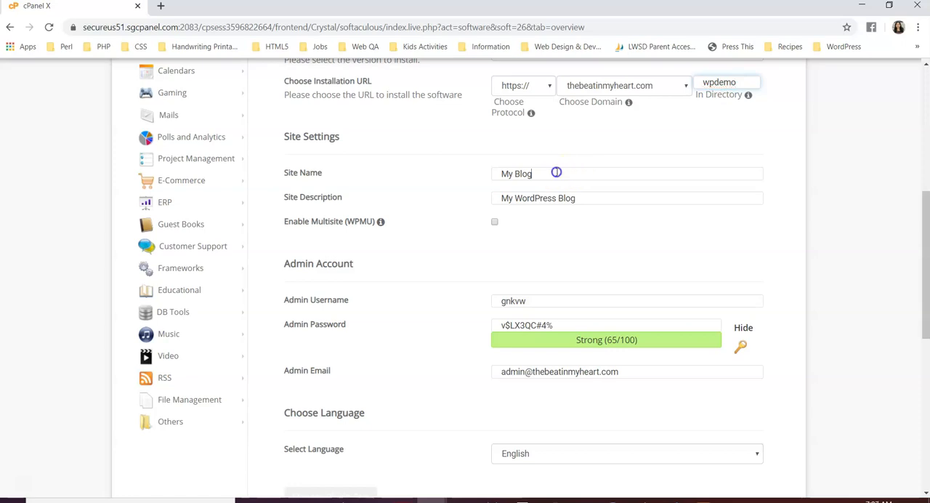
{"action": "triple_click", "coordinate": [573, 172]}
{"action": "type", "text": "WordPress Demo Site"}
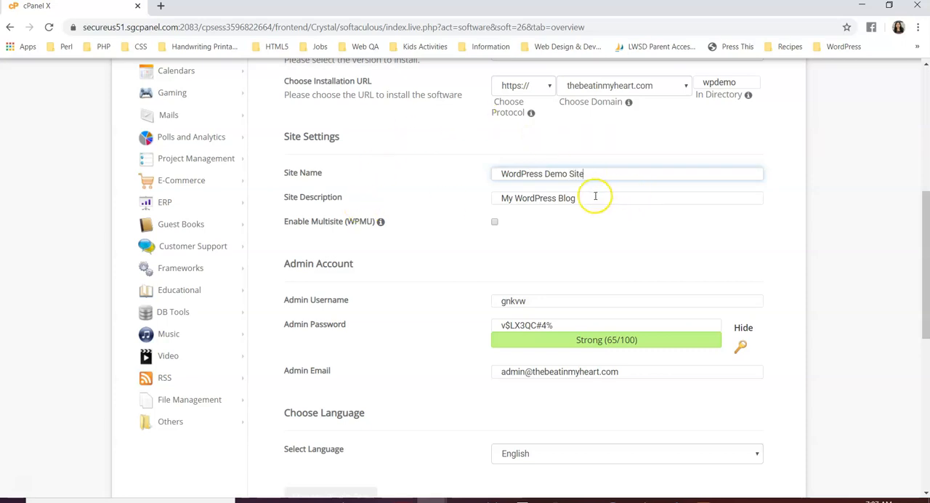
Replace the site description with "Site for demonstrating WP Installation and Setup".
{"action": "left_click_drag", "start_coordinate": [594, 197], "coordinate": [500, 197]}
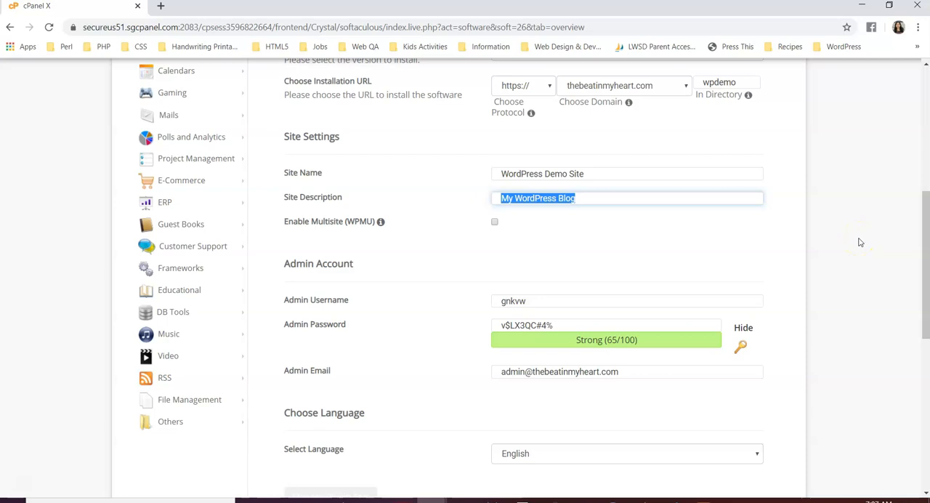
{"action": "type", "text": "Site "}
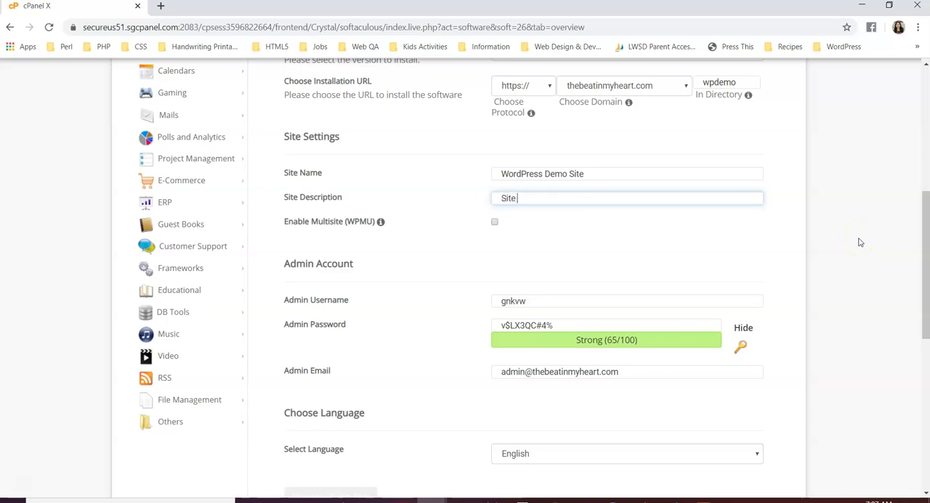
{"action": "type", "text": "for demonstrating WP I"}
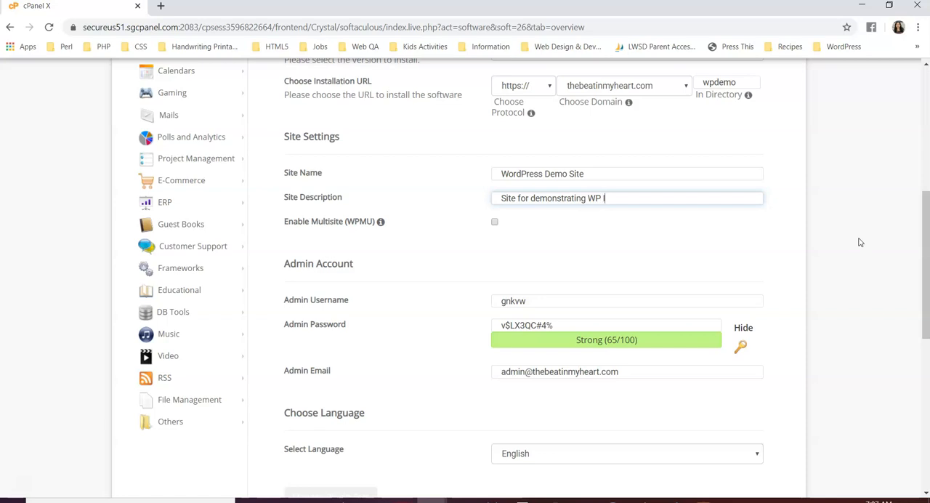
{"action": "type", "text": "nstallation and Setup"}
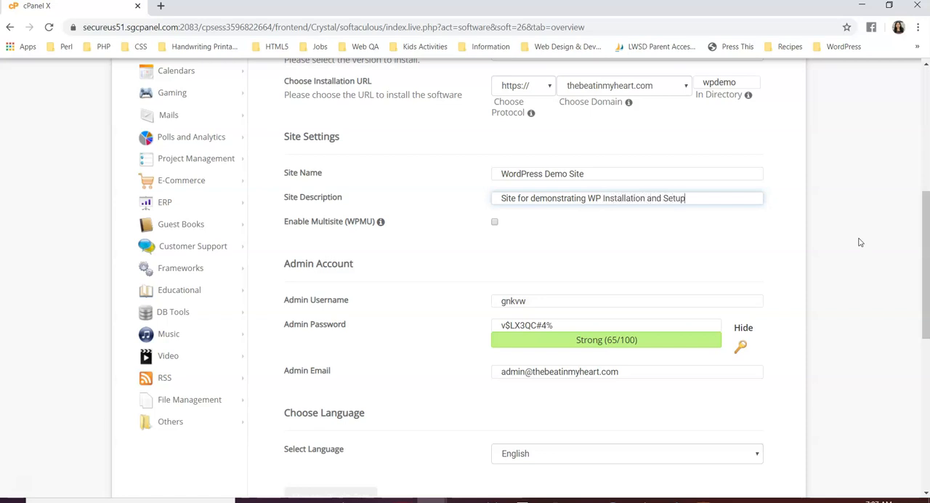
Replace the suggested admin username with the administrator's own username.
{"action": "scroll", "coordinate": [859, 242], "scroll_direction": "down", "scroll_amount": 2}
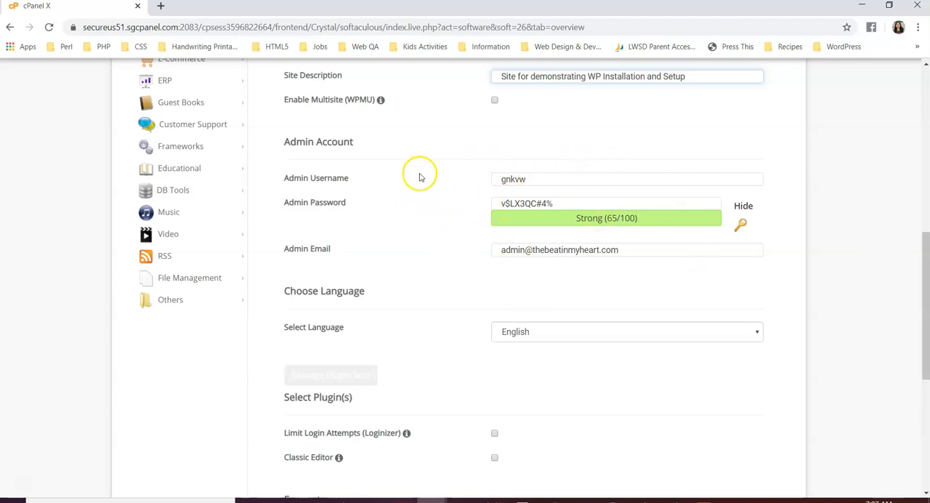
{"action": "left_click_drag", "start_coordinate": [543, 179], "coordinate": [486, 179]}
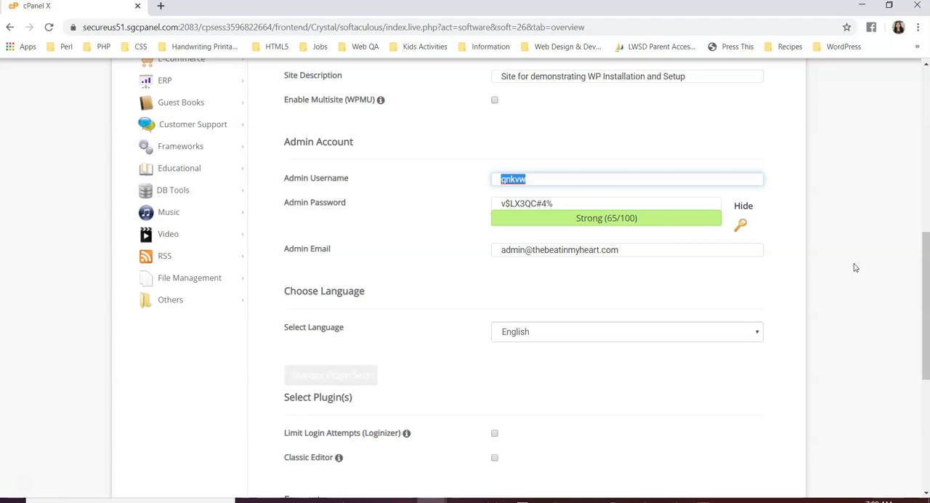
{"action": "type", "text": "chandrika"}
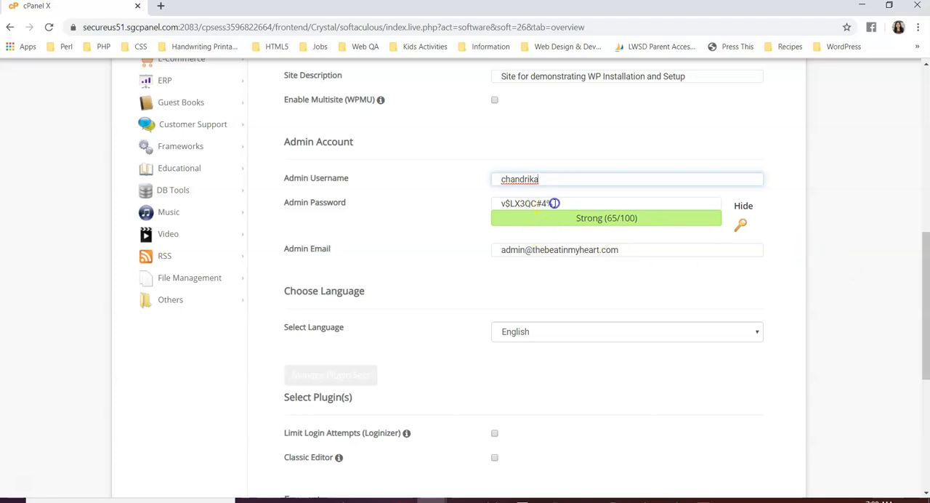
Generate a new random admin password for the WordPress account and select it.
{"action": "left_click_drag", "start_coordinate": [554, 203], "coordinate": [495, 204]}
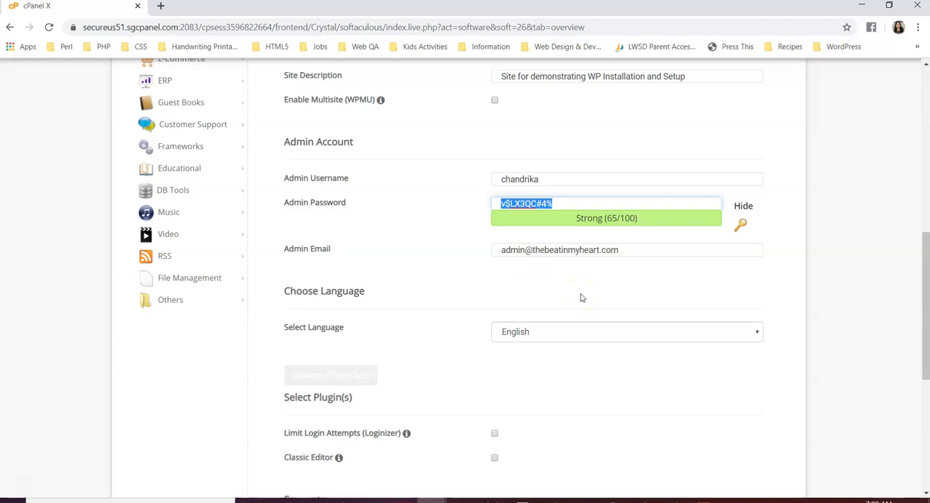
{"action": "left_click", "coordinate": [741, 226]}
{"action": "left_click", "coordinate": [742, 227]}
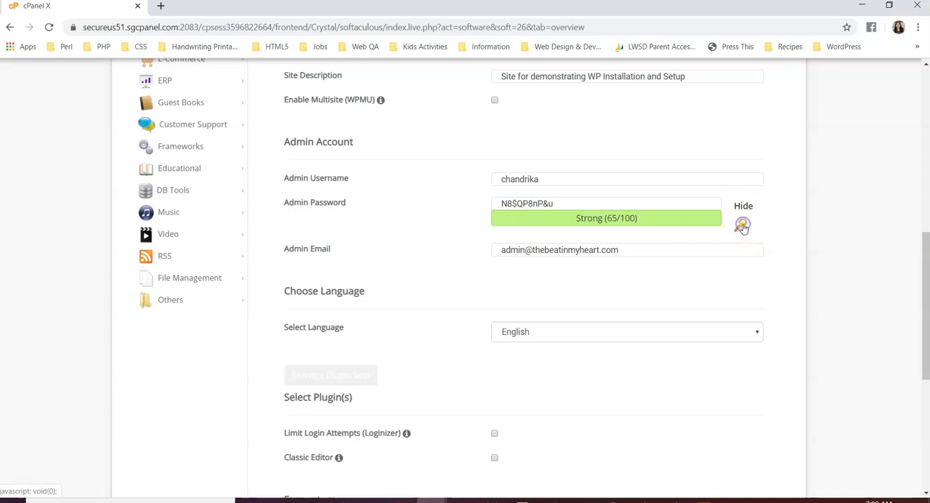
{"action": "left_click_drag", "start_coordinate": [560, 204], "coordinate": [494, 210]}
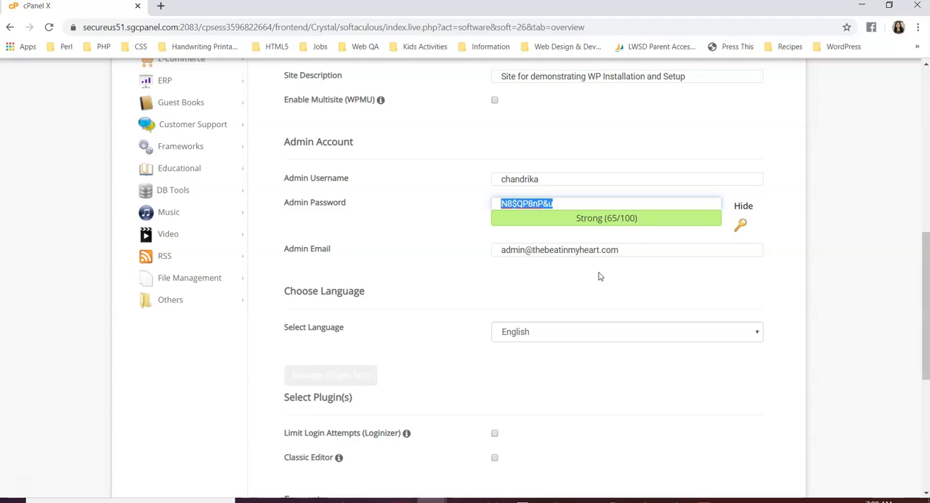
Replace the default admin email with the administrator's email address.
{"action": "left_click_drag", "start_coordinate": [620, 250], "coordinate": [487, 260]}
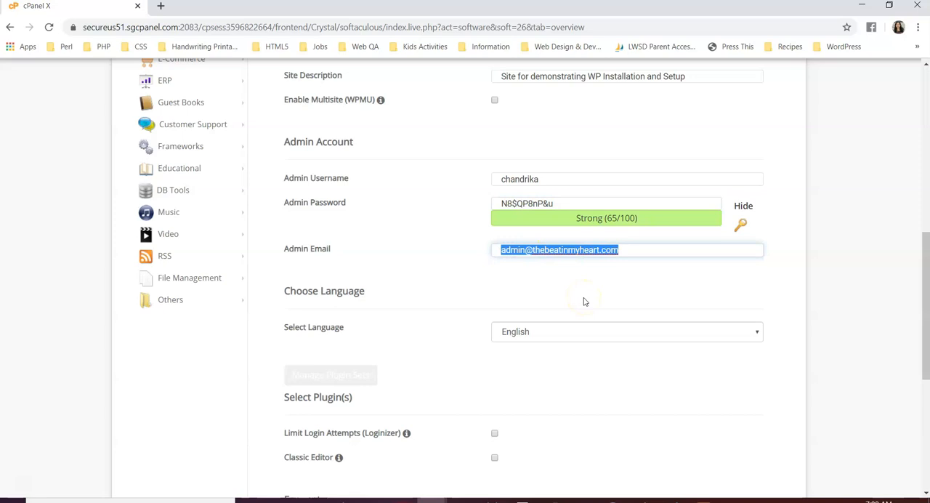
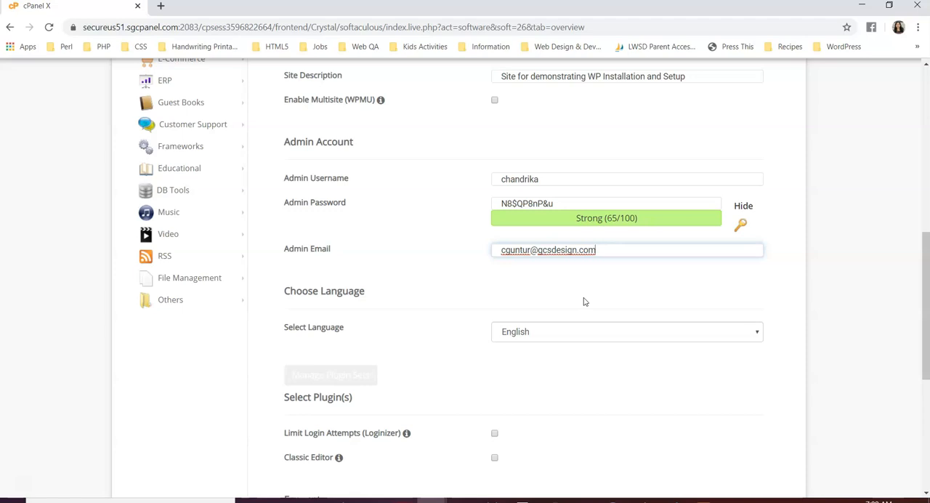
Look through the available site languages and choose English.
{"action": "scroll", "coordinate": [816, 298], "scroll_direction": "down", "scroll_amount": 3}
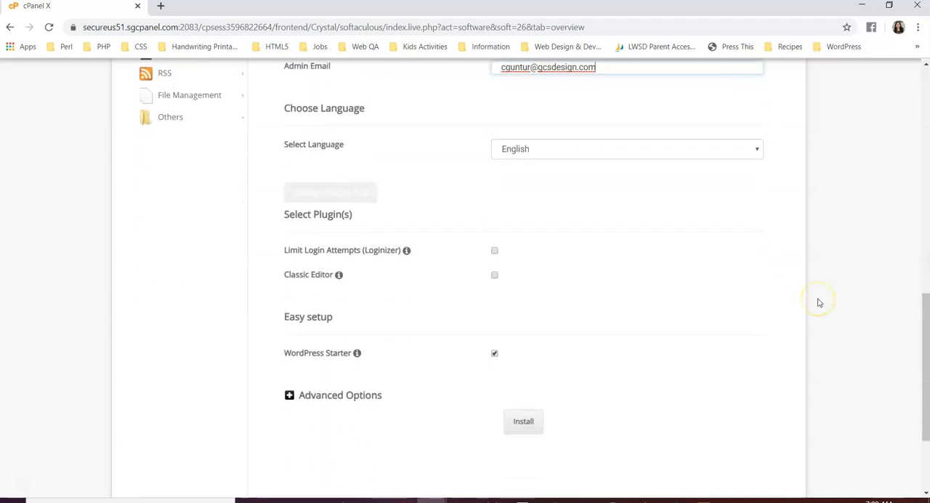
{"action": "scroll", "coordinate": [819, 302], "scroll_direction": "up", "scroll_amount": 1}
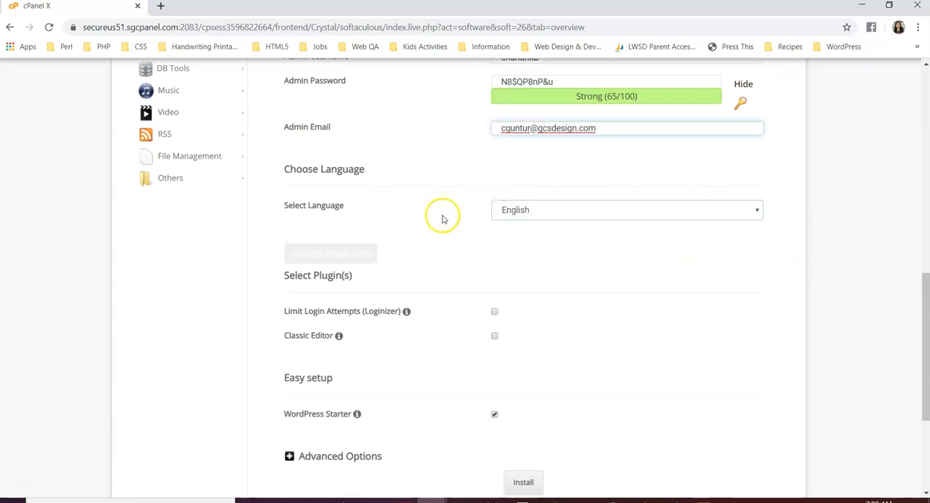
{"action": "left_click", "coordinate": [758, 212]}
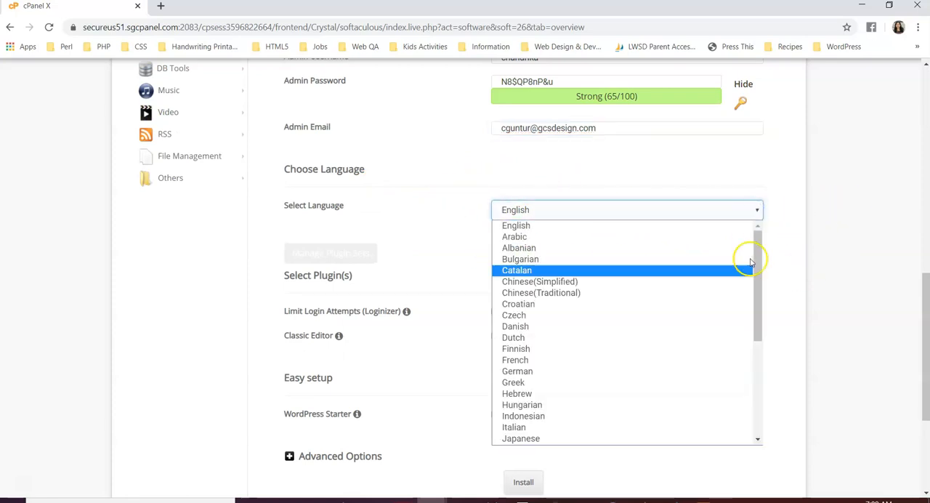
{"action": "scroll", "coordinate": [746, 311], "scroll_direction": "down", "scroll_amount": 3}
{"action": "scroll", "coordinate": [740, 319], "scroll_direction": "down", "scroll_amount": 2}
{"action": "scroll", "coordinate": [706, 385], "scroll_direction": "up", "scroll_amount": 5}
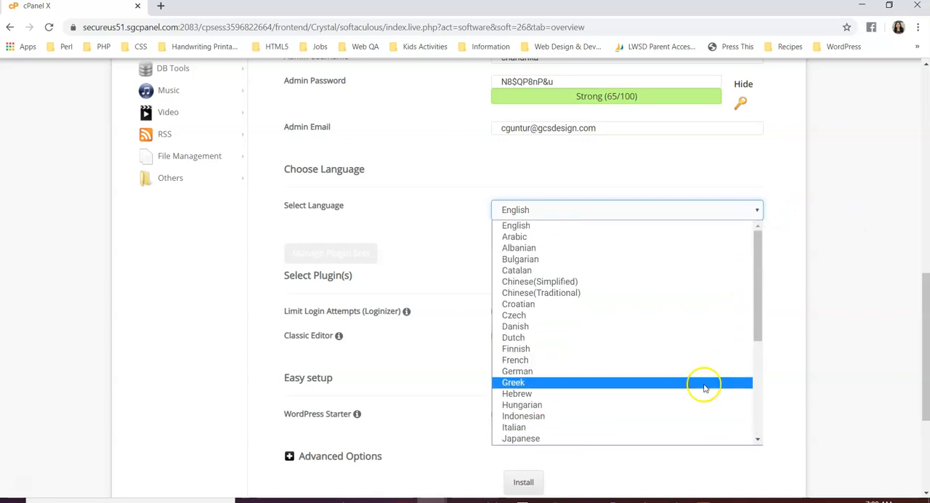
{"action": "left_click", "coordinate": [712, 225]}
Disable the WordPress Starter option in the easy setup section of the installation form.
{"action": "scroll", "coordinate": [805, 277], "scroll_direction": "down", "scroll_amount": 3}
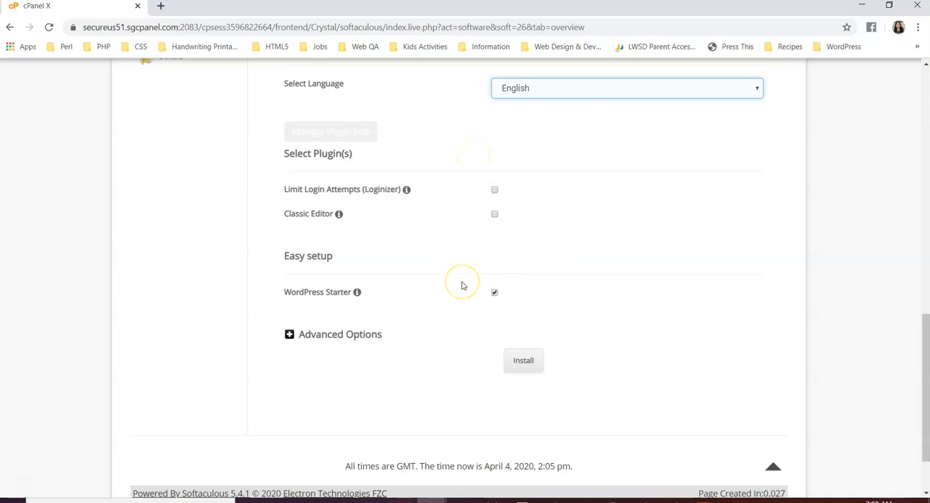
{"action": "scroll", "coordinate": [461, 286], "scroll_direction": "down", "scroll_amount": 1}
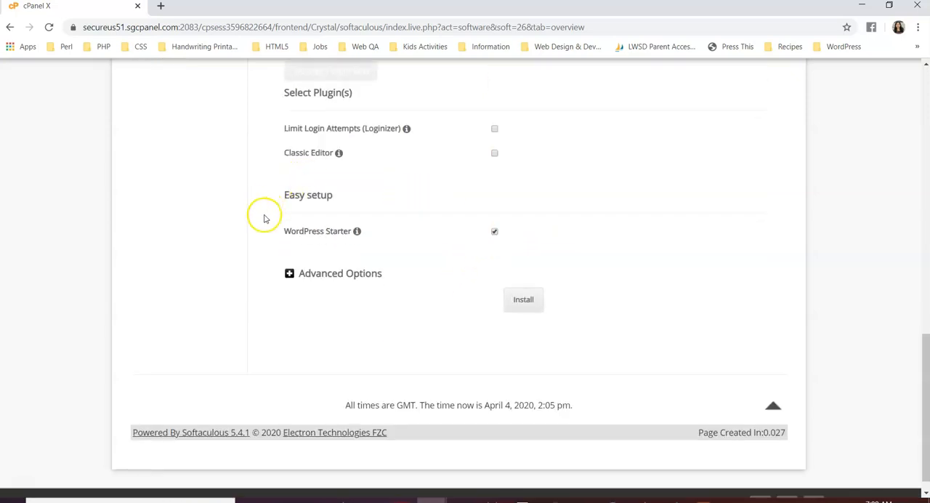
{"action": "left_click", "coordinate": [495, 231]}
Examine the advanced options for the database name, table prefix and backup location, and collapse them again.
{"action": "left_click", "coordinate": [289, 273]}
{"action": "scroll", "coordinate": [603, 387], "scroll_direction": "down", "scroll_amount": 2}
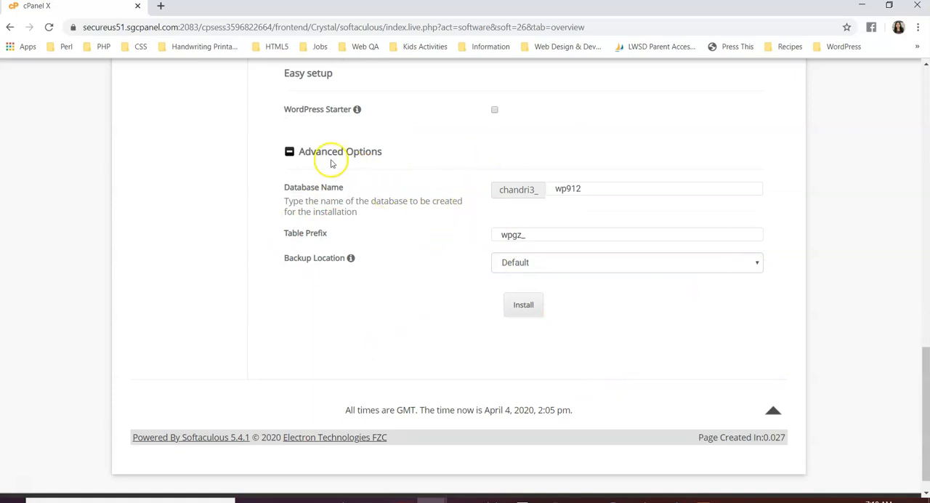
{"action": "left_click", "coordinate": [290, 153]}
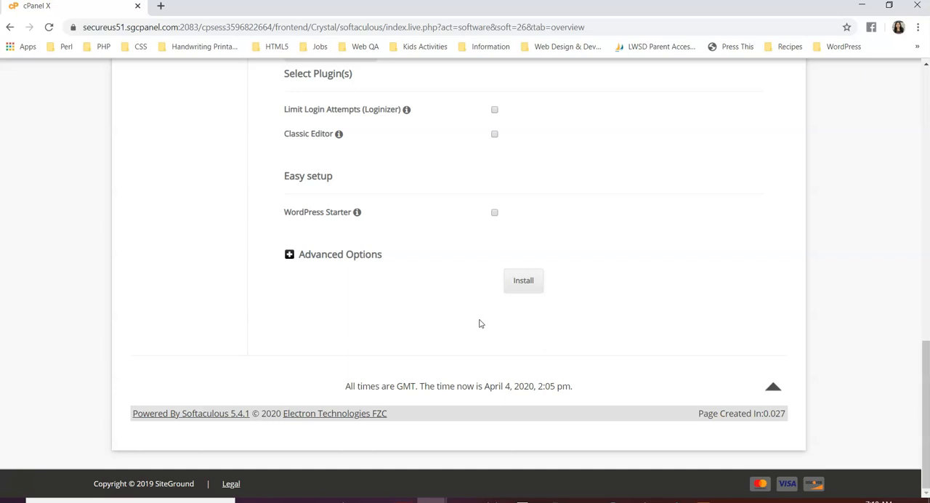
Install WordPress with the entered settings and open the new site's administrative URL.
{"action": "left_click", "coordinate": [528, 287]}
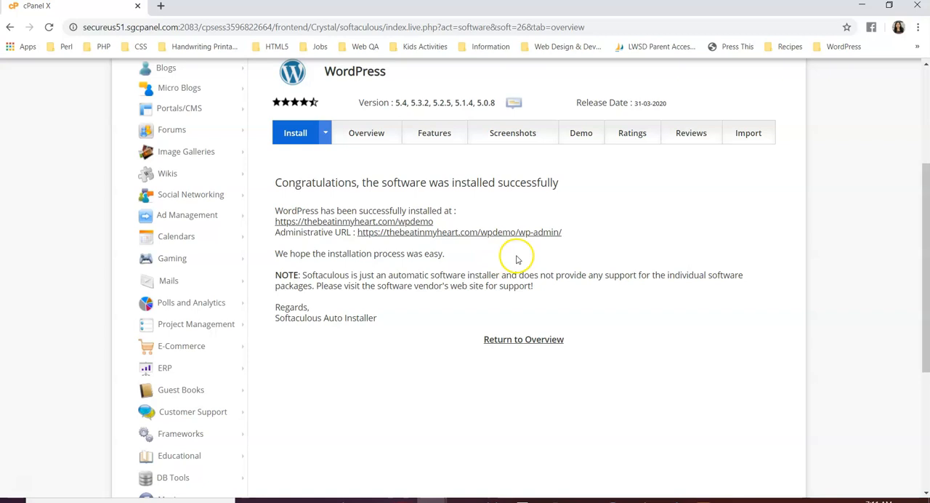
{"action": "left_click", "coordinate": [497, 234]}
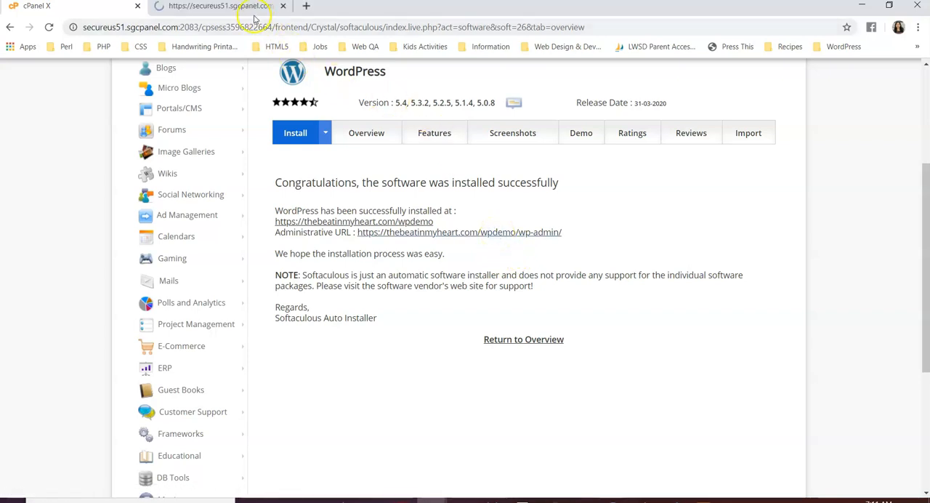
{"action": "left_click", "coordinate": [246, 9]}
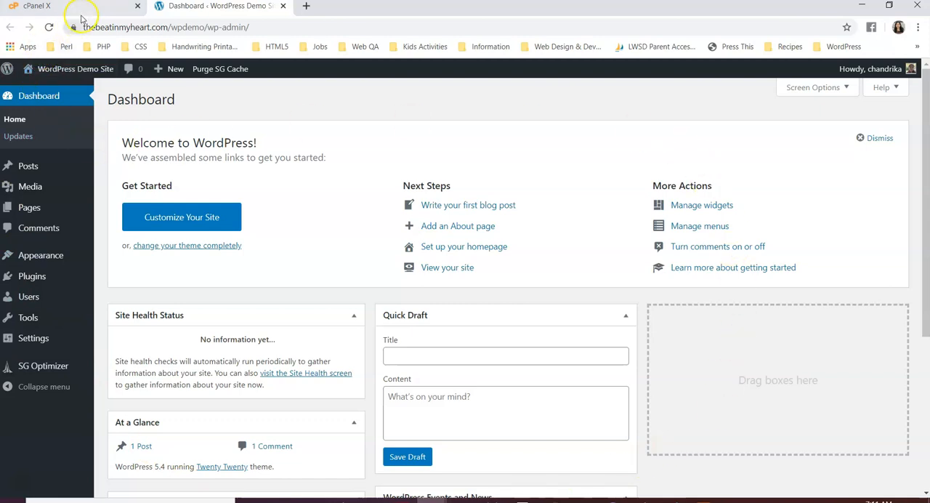
Open the installed wpdemo site's public page, look over its default content, and return to the WordPress dashboard.
{"action": "left_click", "coordinate": [82, 11]}
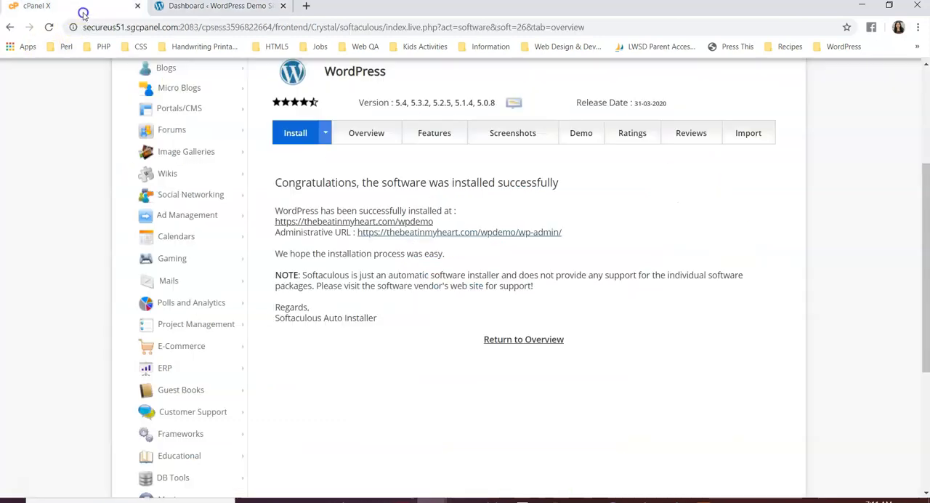
{"action": "left_click", "coordinate": [422, 222]}
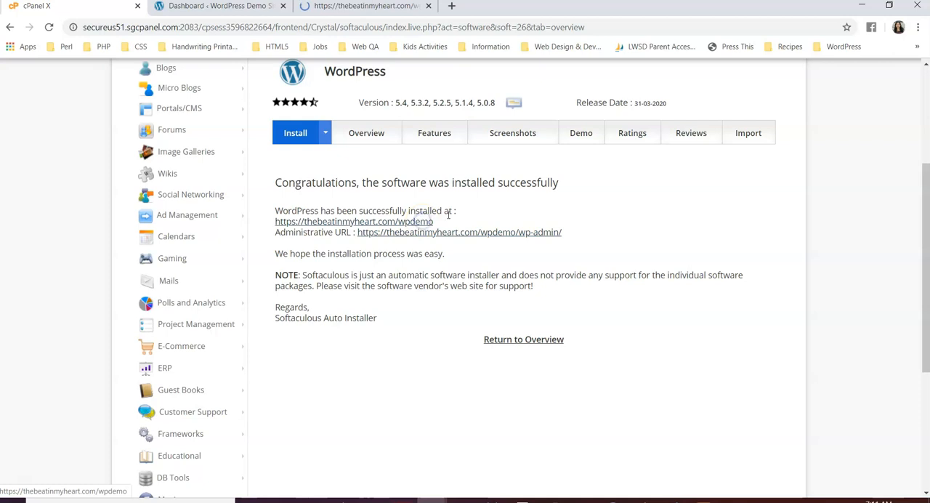
{"action": "left_click", "coordinate": [379, 9]}
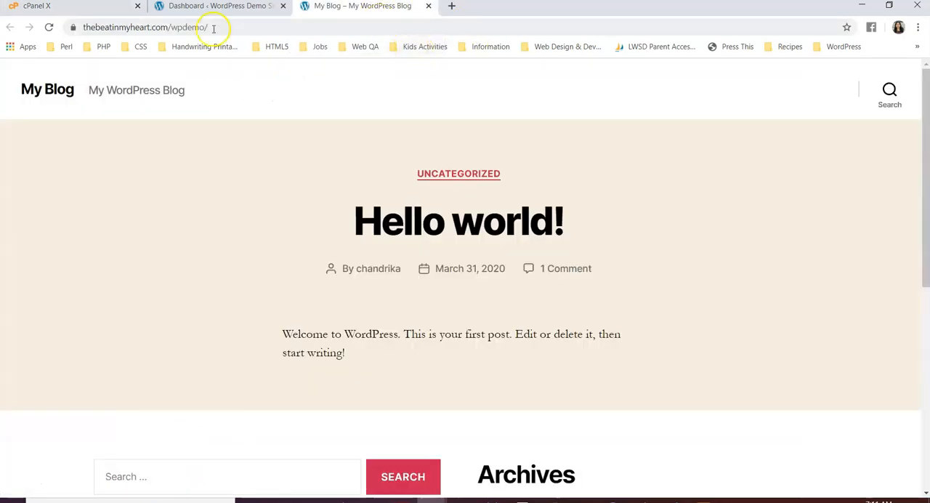
{"action": "scroll", "coordinate": [836, 237], "scroll_direction": "down", "scroll_amount": 5}
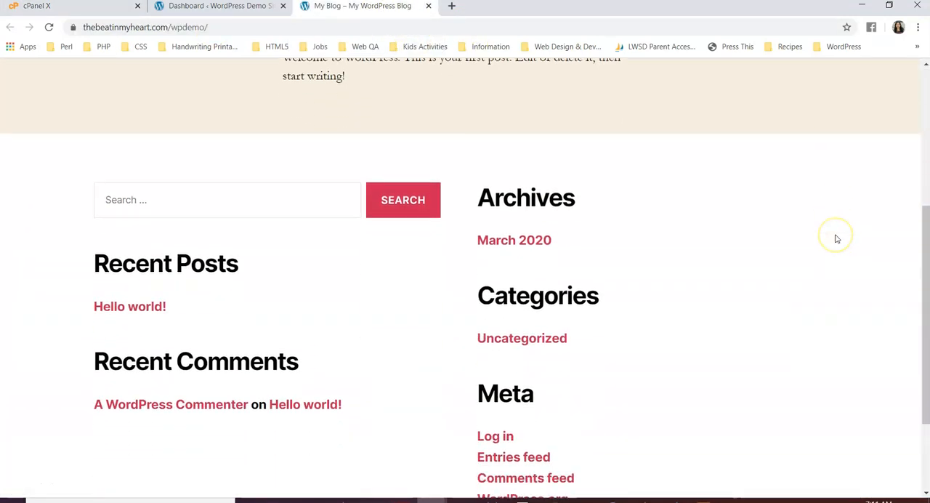
{"action": "scroll", "coordinate": [836, 238], "scroll_direction": "down", "scroll_amount": 2}
{"action": "scroll", "coordinate": [836, 238], "scroll_direction": "up", "scroll_amount": 8}
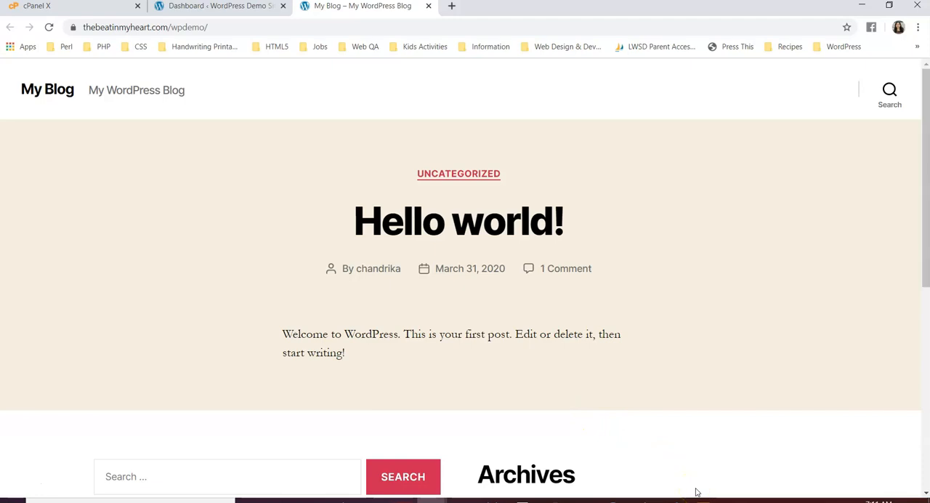
{"action": "left_click", "coordinate": [237, 9]}
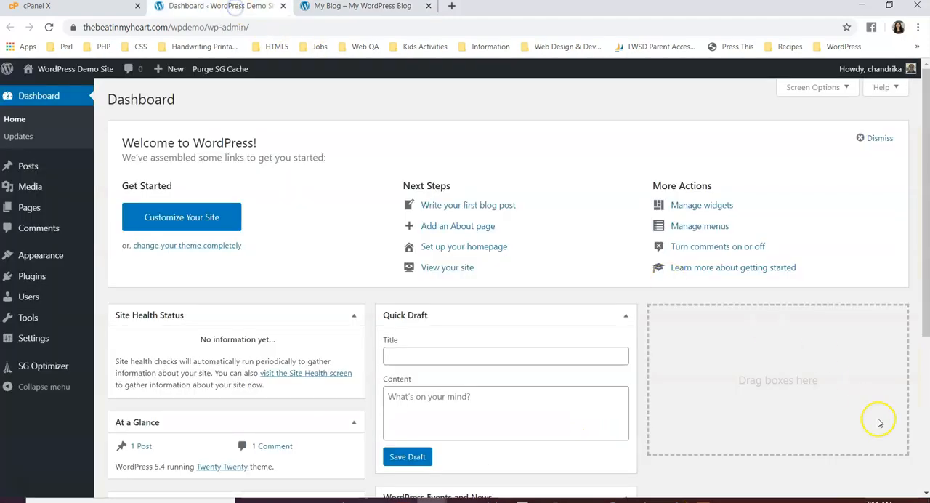